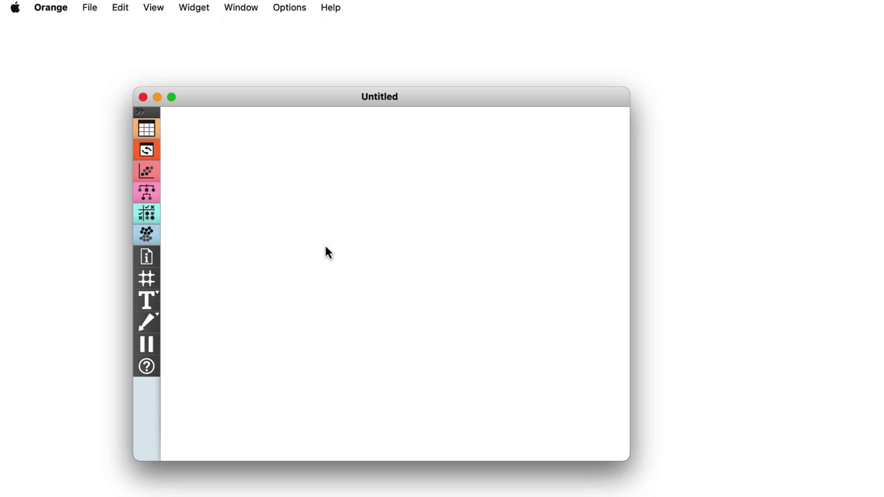
Install the Geo add-on via Options > Add-ons and reveal the new Geo widget category
{"action": "left_click", "coordinate": [302, 8]}
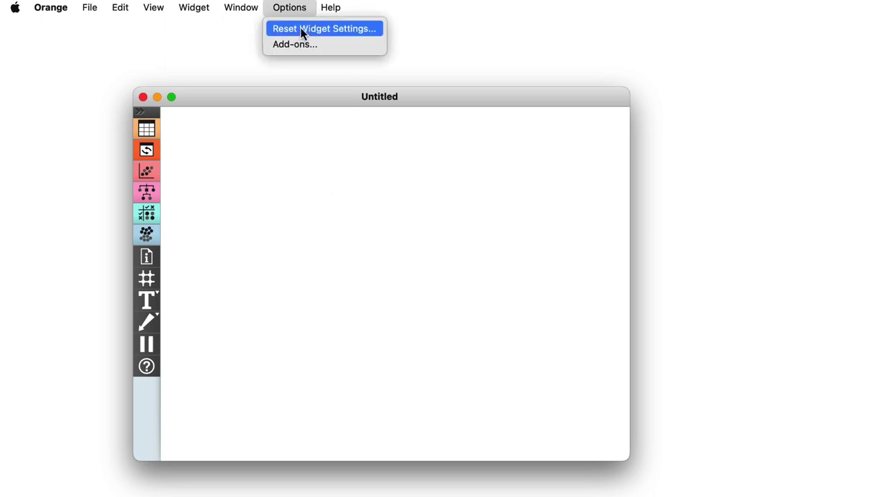
{"action": "left_click", "coordinate": [304, 43]}
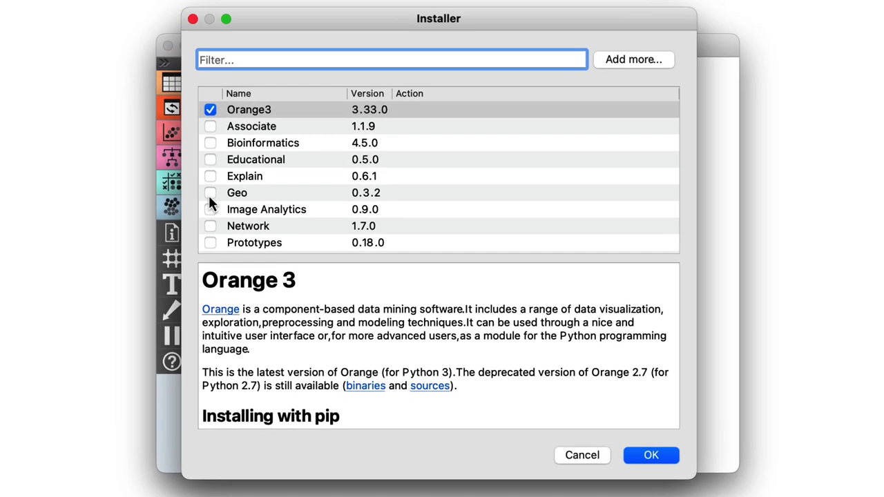
{"action": "left_click", "coordinate": [266, 242]}
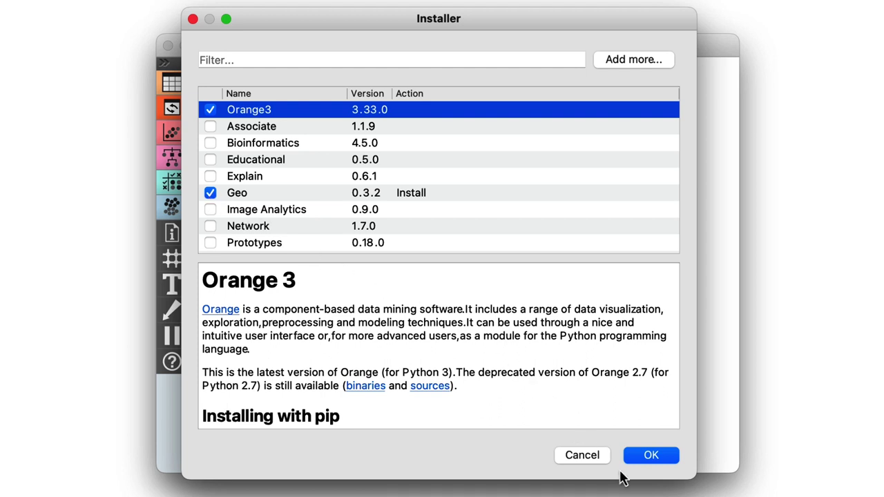
{"action": "left_click", "coordinate": [642, 465]}
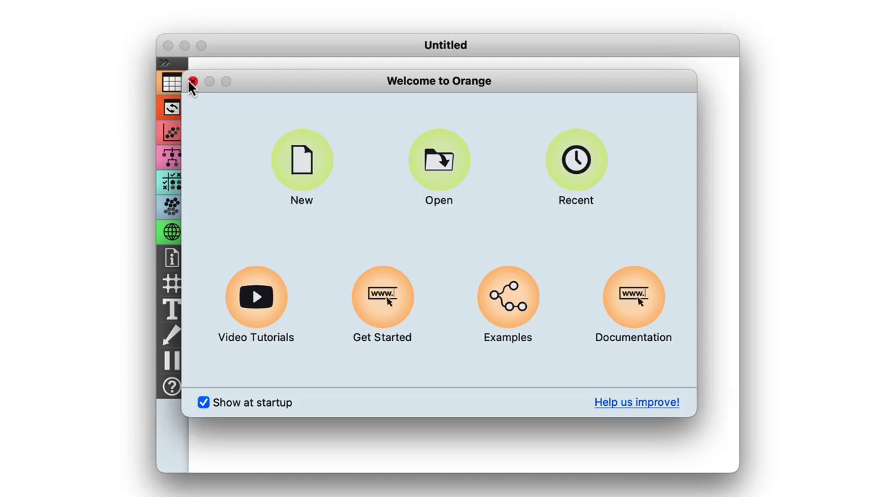
{"action": "left_click", "coordinate": [192, 82]}
{"action": "left_click", "coordinate": [172, 234]}
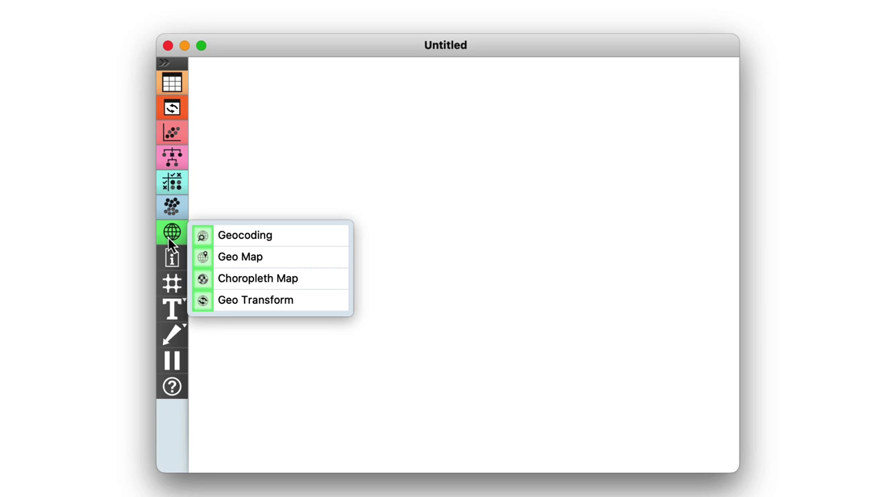
Add a Datasets widget to the canvas and load the HDI dataset
{"action": "left_click", "coordinate": [178, 98]}
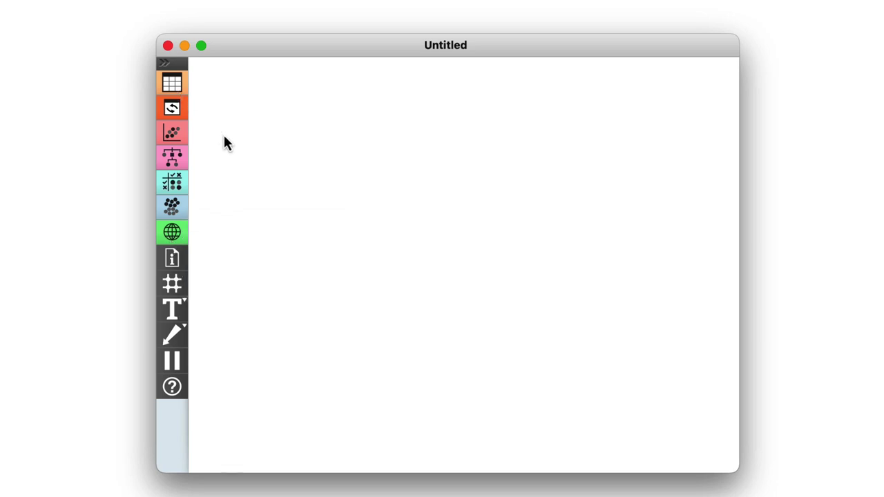
{"action": "right_click", "coordinate": [241, 153]}
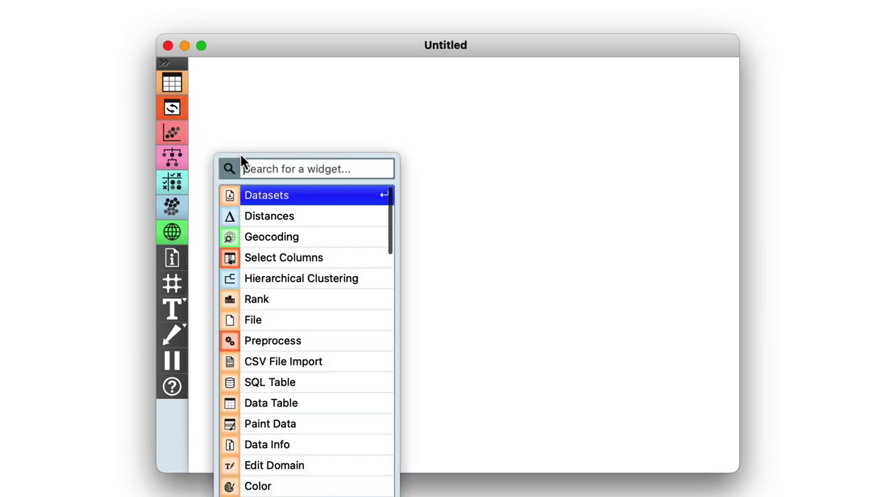
{"action": "left_click", "coordinate": [246, 201]}
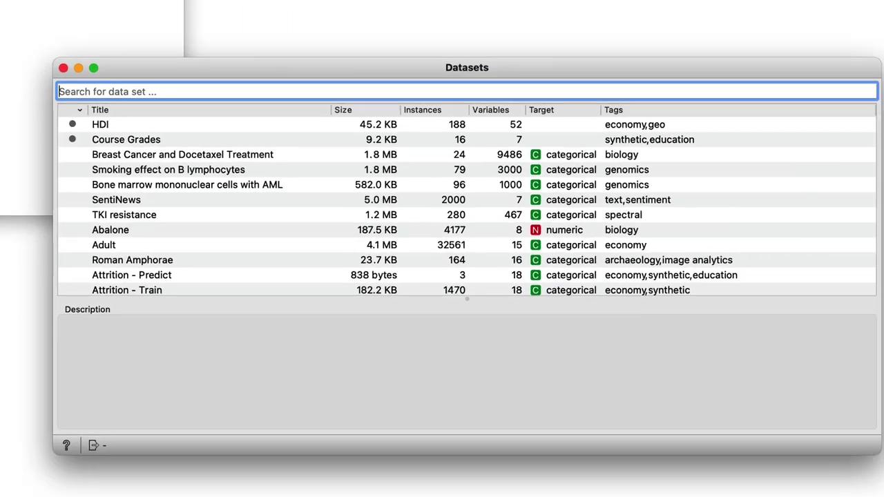
{"action": "type", "text": "hdi"}
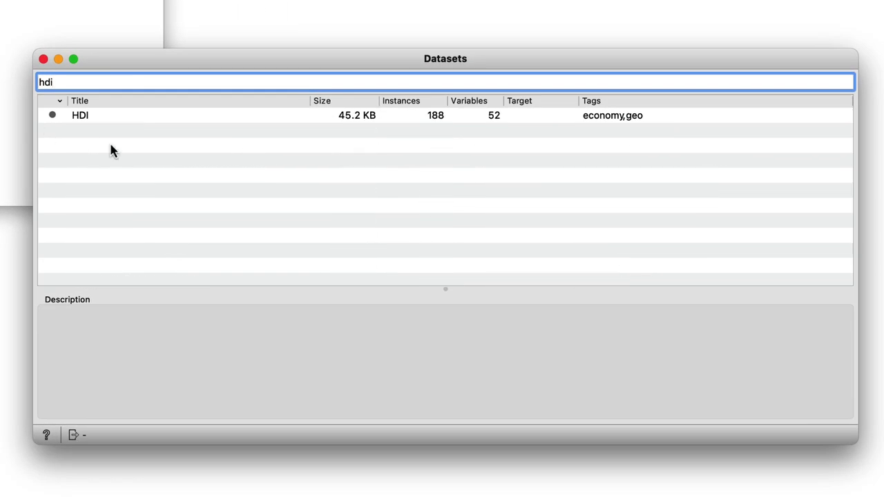
{"action": "left_click", "coordinate": [103, 116]}
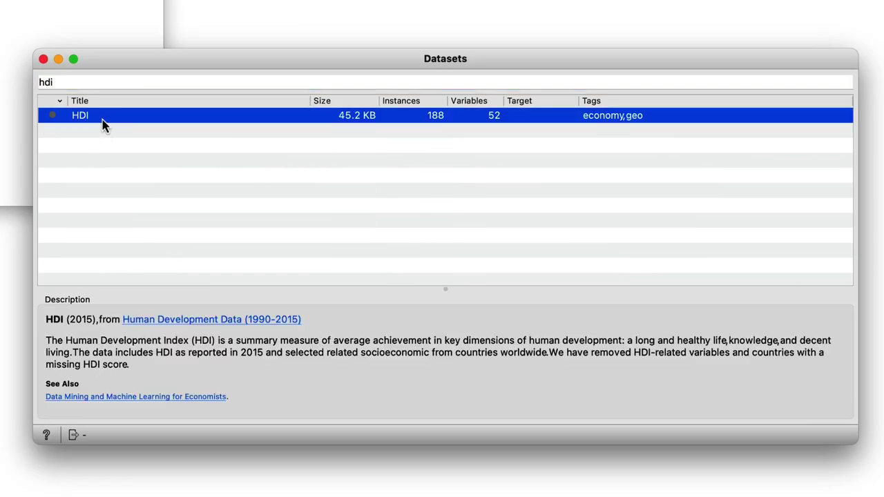
{"action": "left_click", "coordinate": [43, 61]}
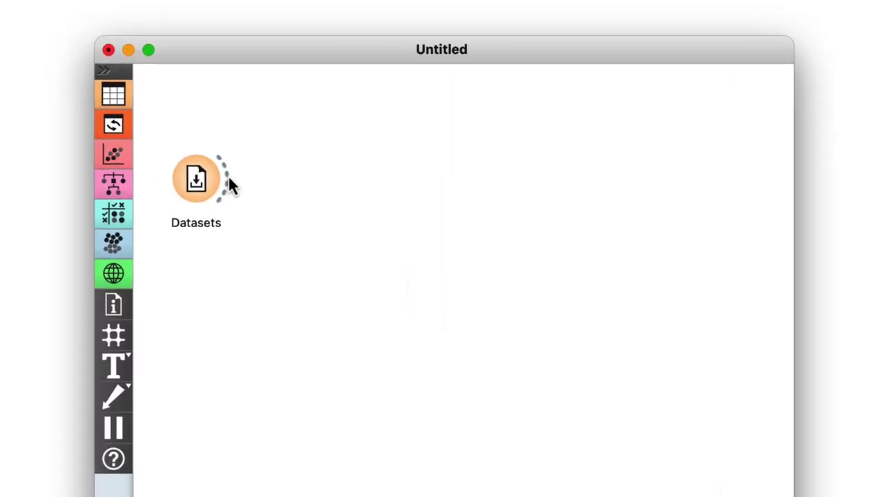
Connect a Data Table to Datasets and widen it to view the 188 countries
{"action": "left_click_drag", "start_coordinate": [292, 107], "coordinate": [284, 98]}
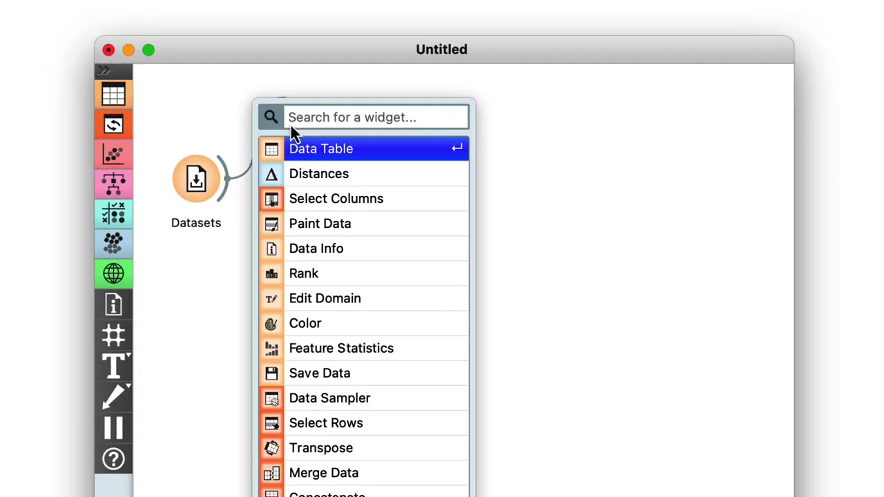
{"action": "left_click", "coordinate": [296, 146]}
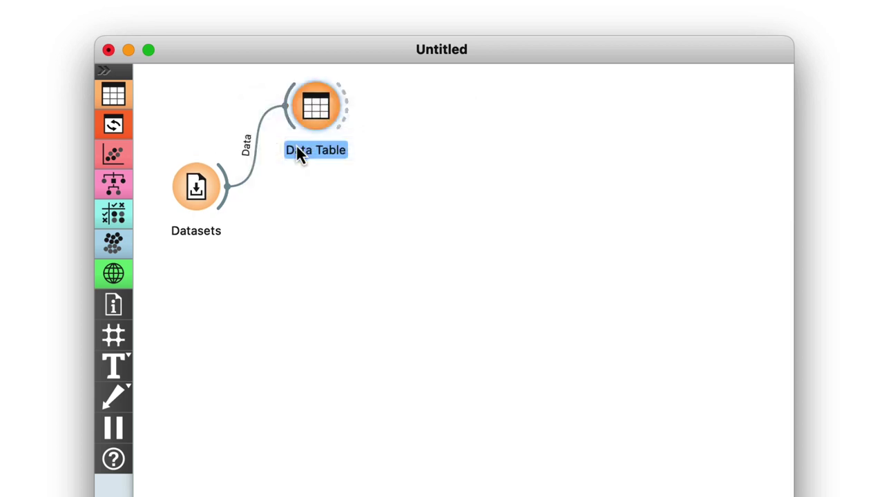
{"action": "double_click", "coordinate": [311, 109]}
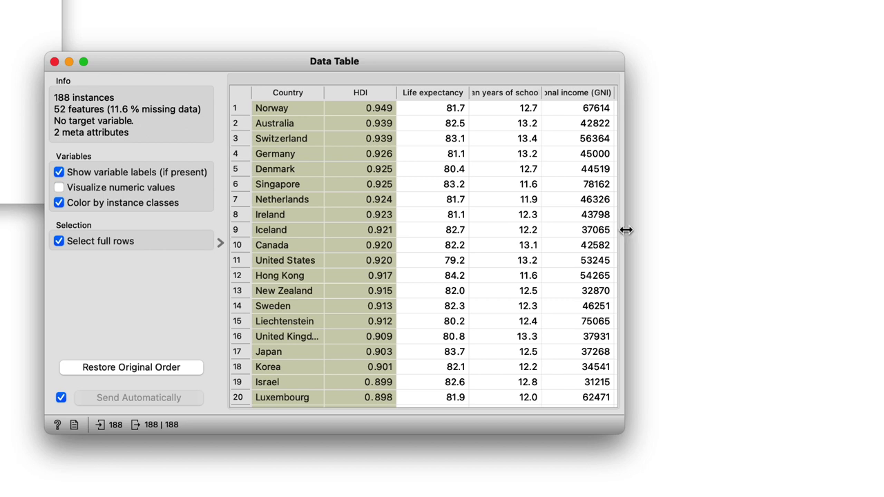
{"action": "left_click_drag", "start_coordinate": [624, 230], "coordinate": [850, 229]}
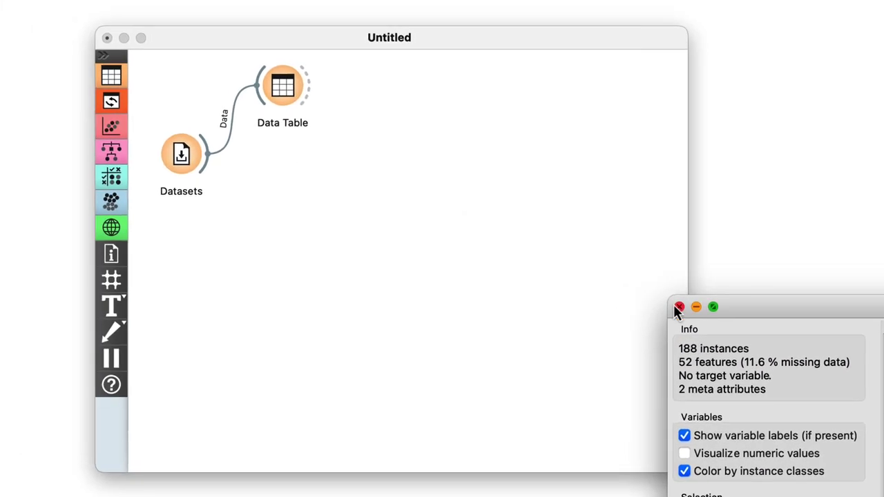
Add a Distances widget fed by Datasets, computing normalized Euclidean distances between rows
{"action": "left_click", "coordinate": [678, 307]}
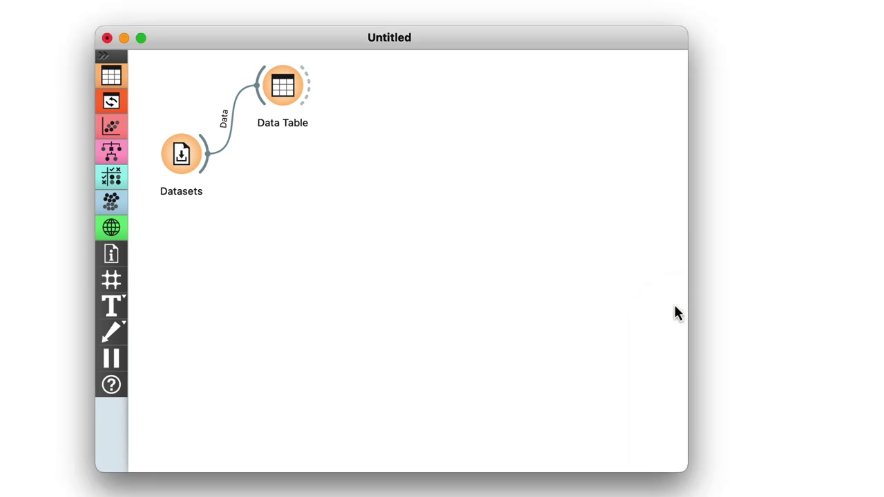
{"action": "left_click_drag", "start_coordinate": [205, 167], "coordinate": [256, 241]}
{"action": "left_click", "coordinate": [269, 304]}
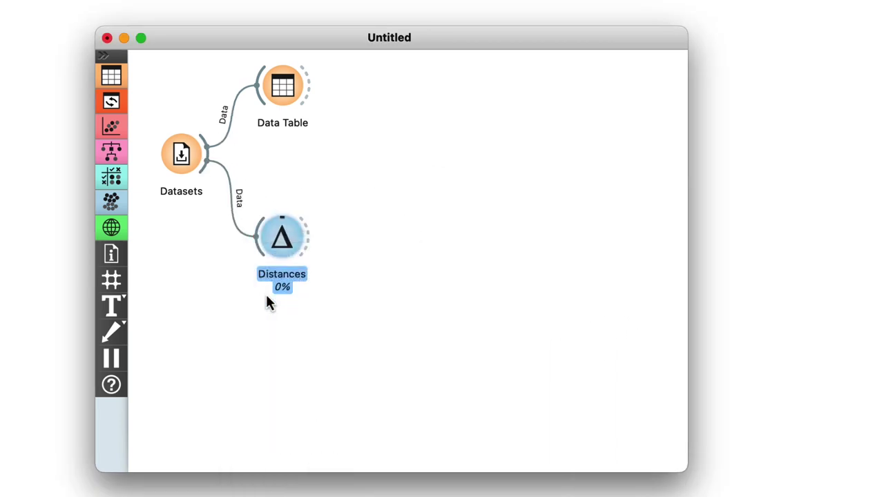
{"action": "double_click", "coordinate": [280, 240]}
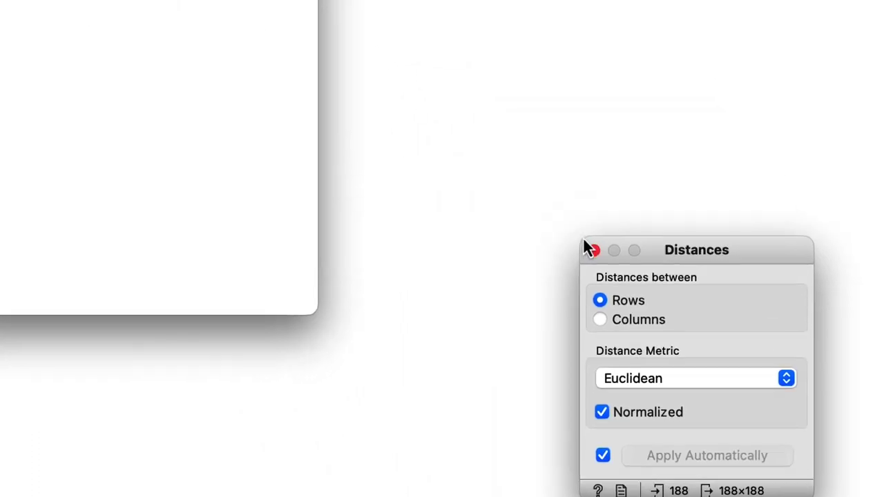
{"action": "left_click", "coordinate": [310, 107]}
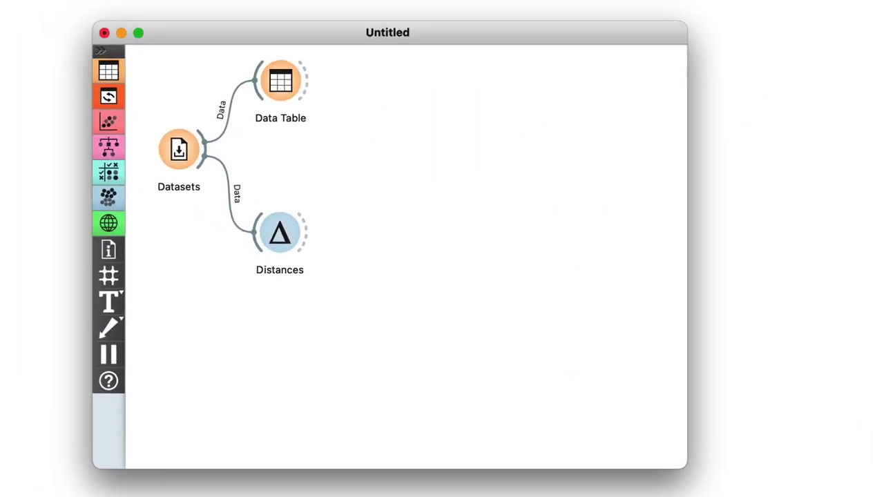
{"action": "left_click_drag", "start_coordinate": [308, 234], "coordinate": [345, 149]}
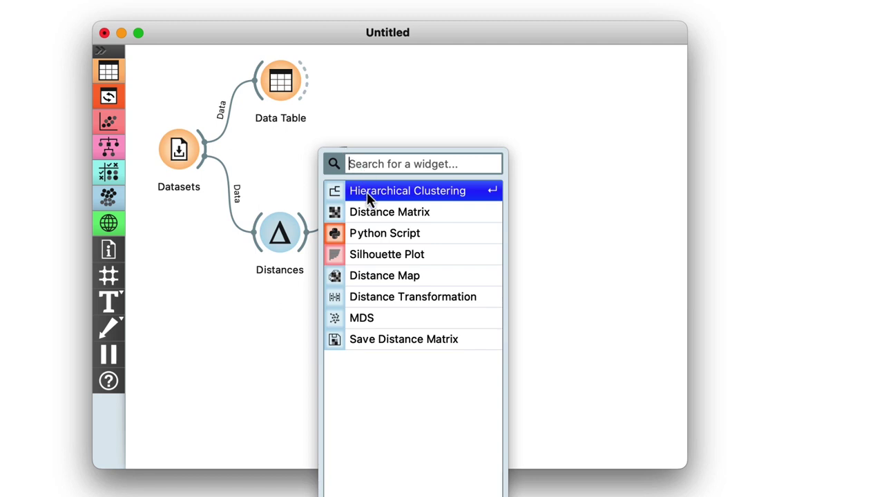
Add Hierarchical Clustering linked to Distances and set its linkage to Ward
{"action": "left_click", "coordinate": [368, 192]}
{"action": "double_click", "coordinate": [372, 155]}
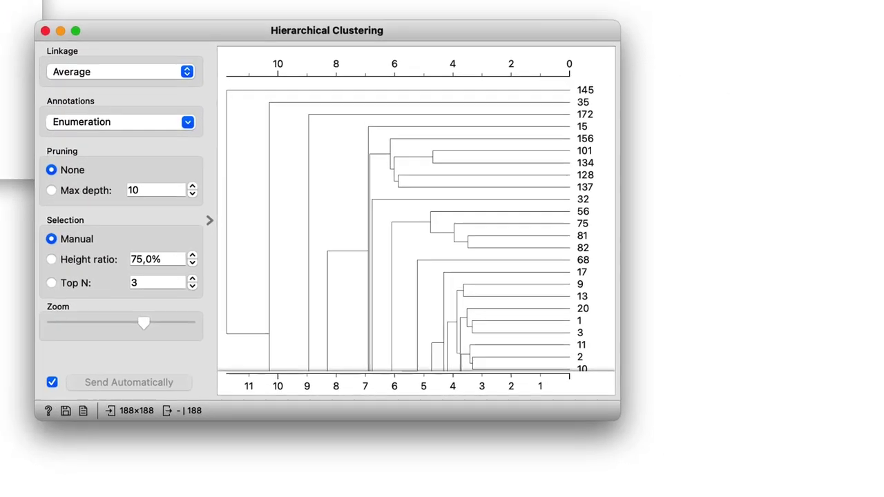
{"action": "left_click", "coordinate": [319, 169]}
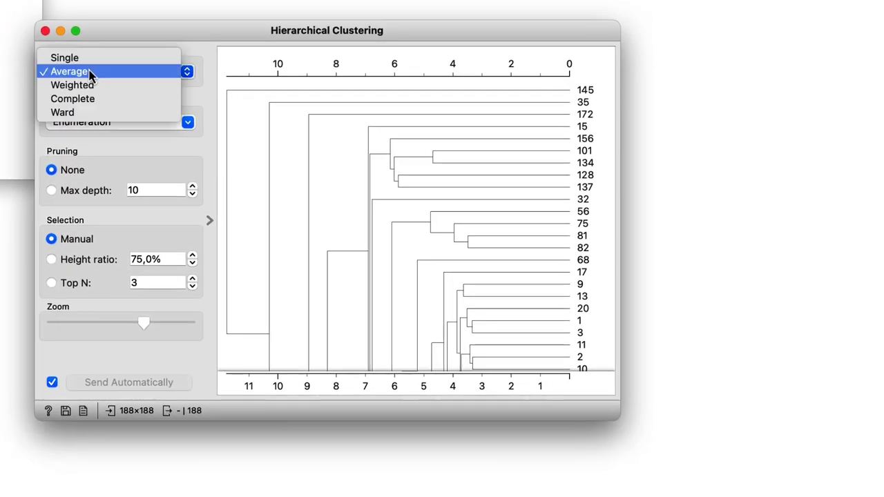
{"action": "left_click", "coordinate": [62, 112]}
Annotate dendrogram leaves with Country and enlarge the window wider and taller
{"action": "left_click", "coordinate": [83, 124]}
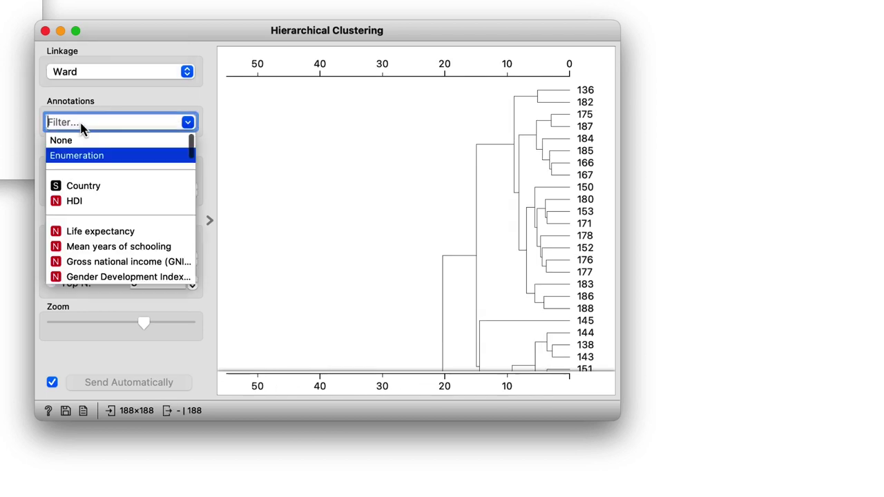
{"action": "left_click", "coordinate": [82, 186]}
{"action": "left_click_drag", "start_coordinate": [620, 209], "coordinate": [848, 213]}
{"action": "left_click_drag", "start_coordinate": [469, 422], "coordinate": [467, 475]}
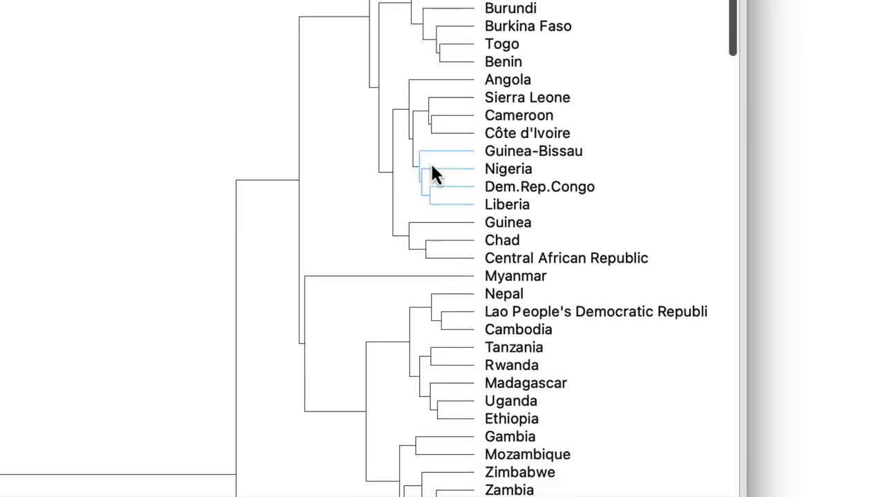
Browse the dendrogram, selecting the Swaziland–Namibia, Iceland–Sweden and Russian Federation–Hungary clusters
{"action": "scroll", "coordinate": [431, 167], "scroll_direction": "down", "scroll_amount": 7}
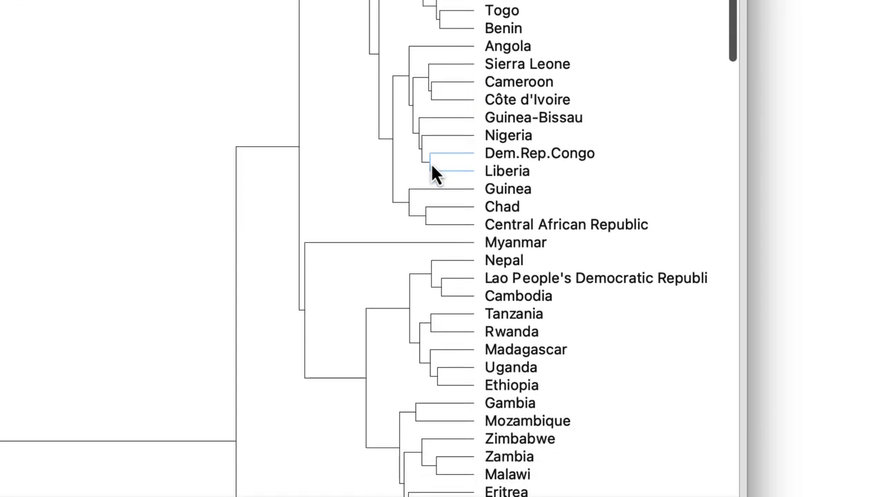
{"action": "scroll", "coordinate": [431, 169], "scroll_direction": "down", "scroll_amount": 4}
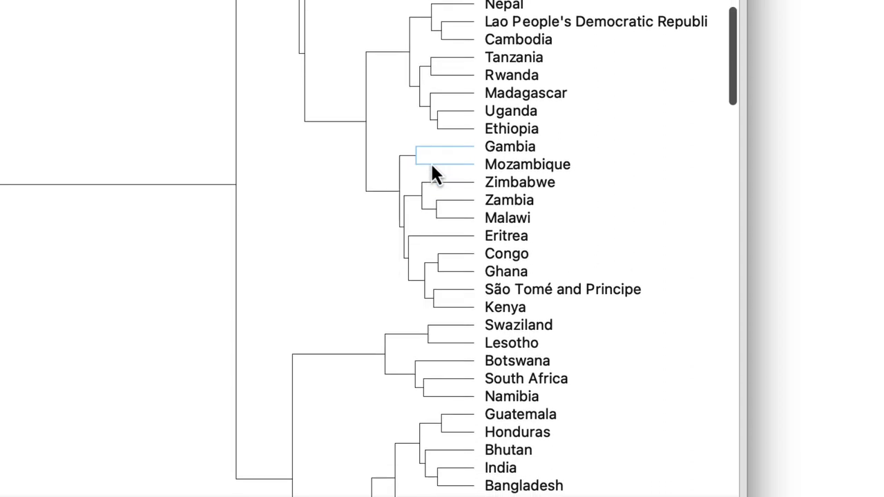
{"action": "scroll", "coordinate": [431, 169], "scroll_direction": "down", "scroll_amount": 2}
{"action": "scroll", "coordinate": [431, 166], "scroll_direction": "down", "scroll_amount": 3}
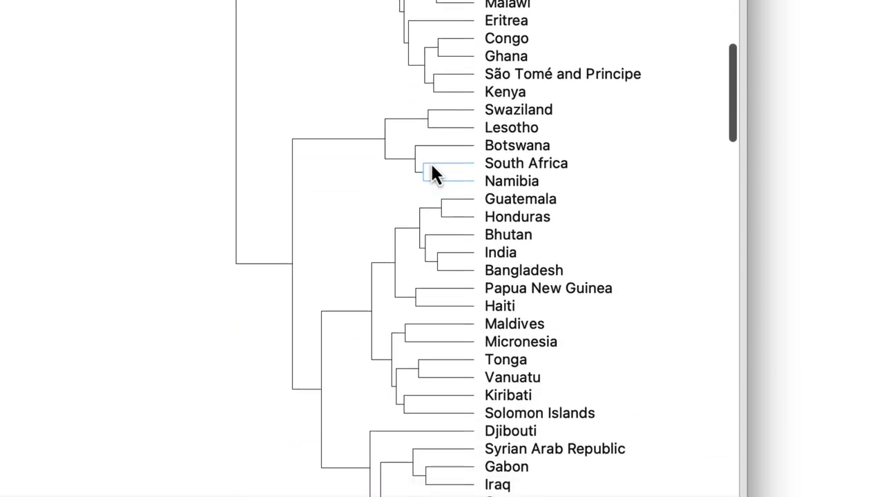
{"action": "scroll", "coordinate": [432, 165], "scroll_direction": "down", "scroll_amount": 2}
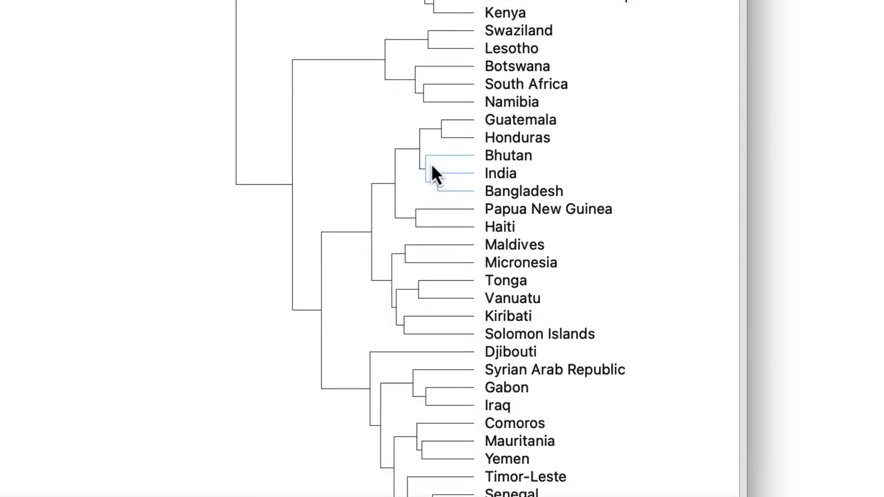
{"action": "scroll", "coordinate": [430, 166], "scroll_direction": "up", "scroll_amount": 2}
{"action": "left_click", "coordinate": [445, 134]}
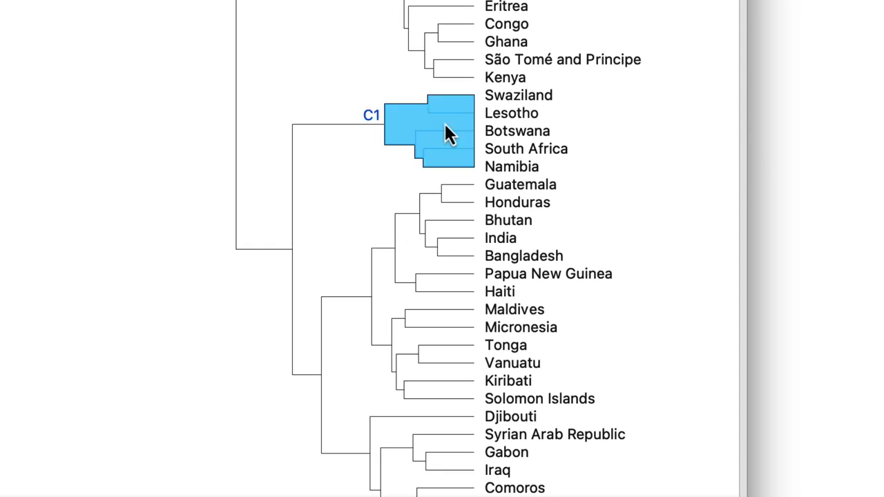
{"action": "scroll", "coordinate": [476, 226], "scroll_direction": "down", "scroll_amount": 3}
{"action": "scroll", "coordinate": [477, 233], "scroll_direction": "down", "scroll_amount": 8}
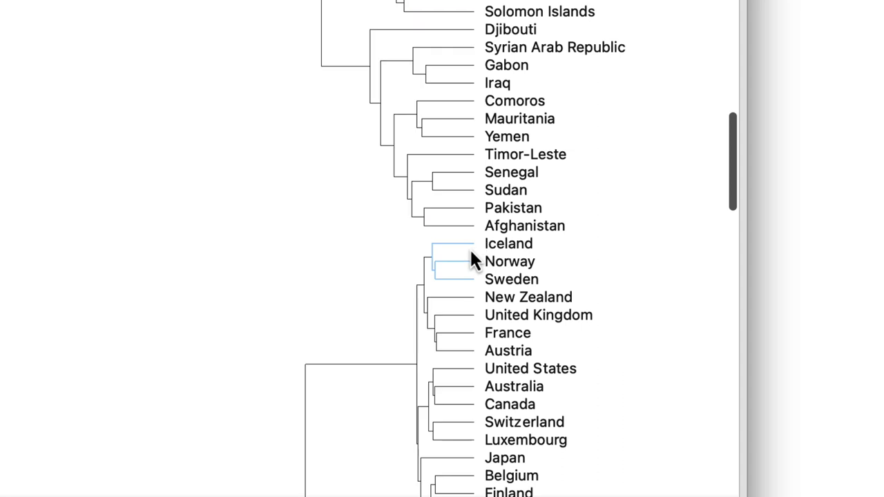
{"action": "left_click", "coordinate": [470, 250]}
{"action": "scroll", "coordinate": [470, 250], "scroll_direction": "down", "scroll_amount": 5}
{"action": "scroll", "coordinate": [470, 252], "scroll_direction": "down", "scroll_amount": 15}
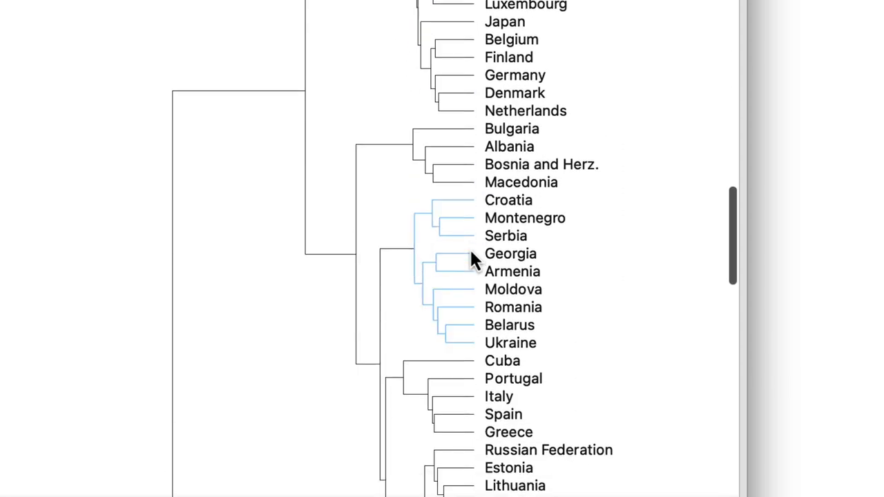
{"action": "left_click", "coordinate": [443, 247]}
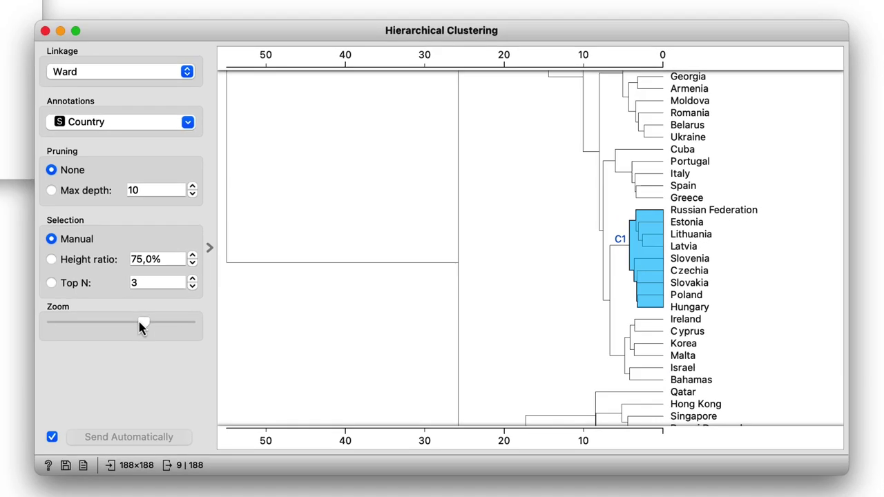
Zoom out to fit all 188 countries and cut the dendrogram at 31.7% height
{"action": "left_click_drag", "start_coordinate": [141, 327], "coordinate": [31, 331]}
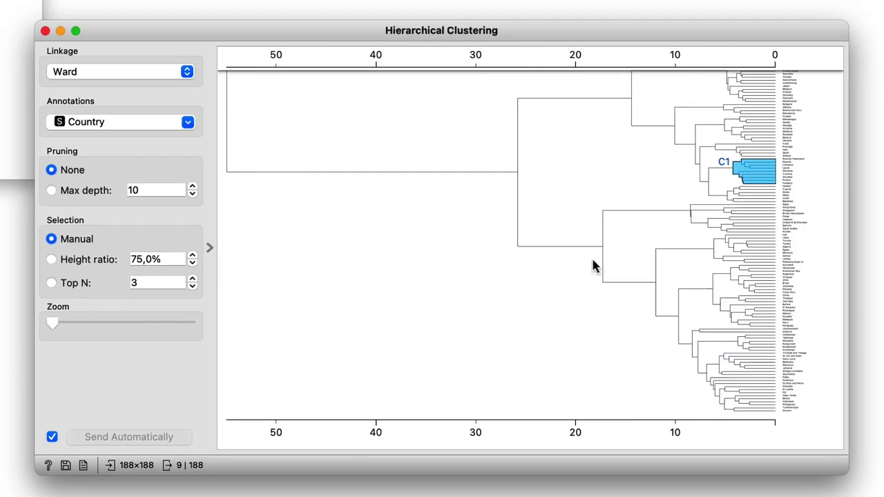
{"action": "scroll", "coordinate": [592, 259], "scroll_direction": "up", "scroll_amount": 5}
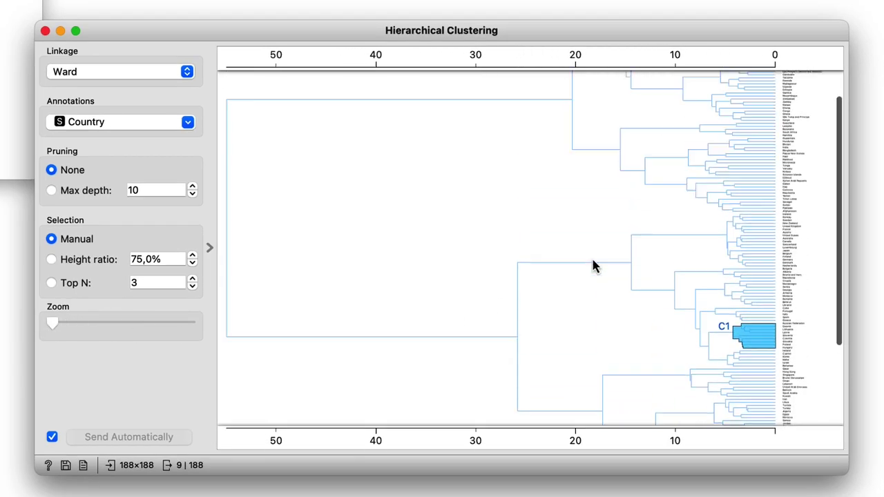
{"action": "left_click", "coordinate": [602, 82]}
{"action": "scroll", "coordinate": [601, 82], "scroll_direction": "down", "scroll_amount": 5}
{"action": "scroll", "coordinate": [601, 81], "scroll_direction": "up", "scroll_amount": 5}
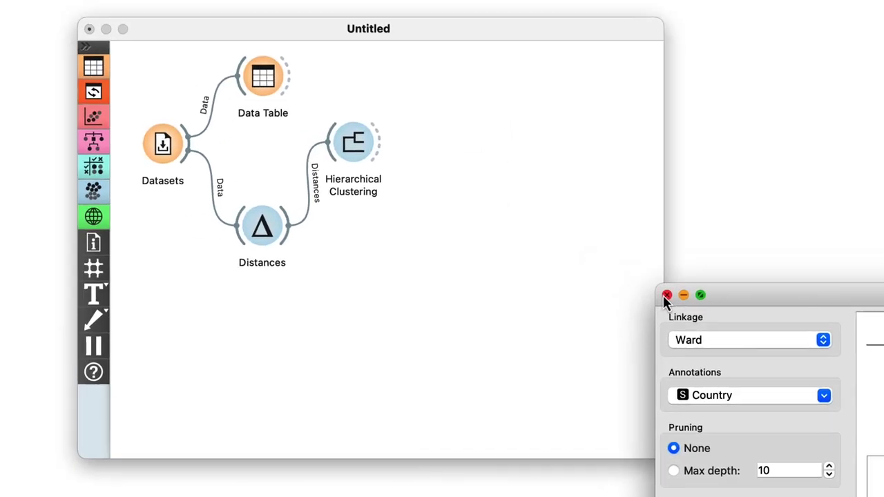
Connect a Geocoding widget to the Hierarchical Clustering output
{"action": "left_click", "coordinate": [45, 30]}
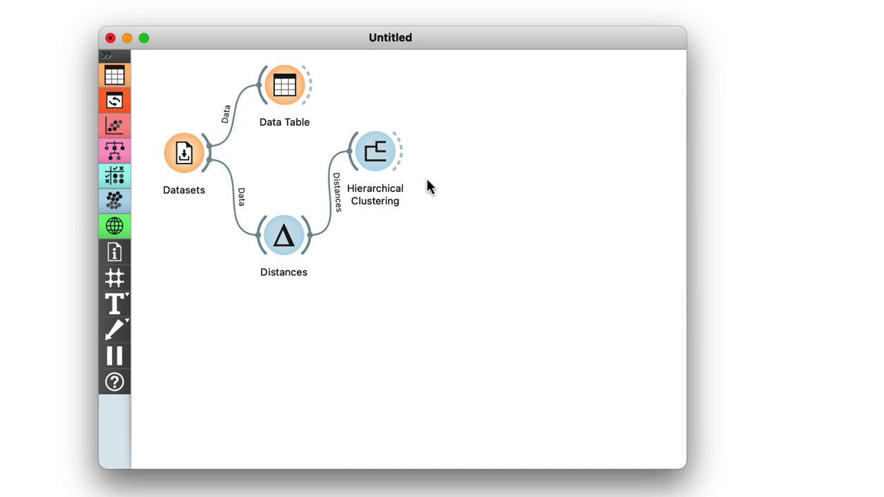
{"action": "left_click_drag", "start_coordinate": [403, 152], "coordinate": [433, 311]}
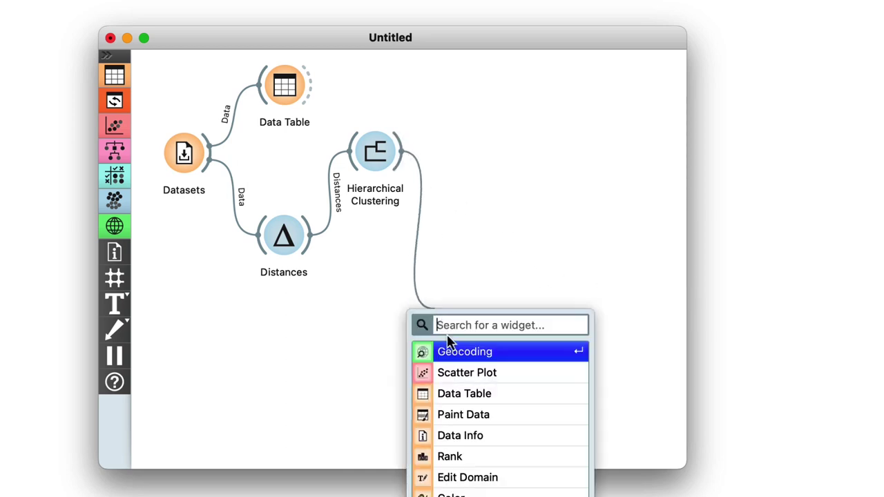
{"action": "key", "text": "Return"}
{"action": "double_click", "coordinate": [457, 312]}
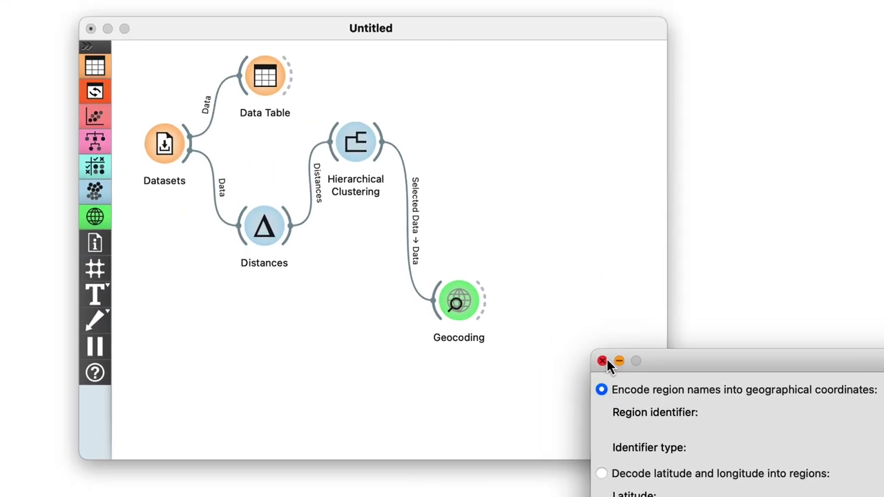
Add a Data Table after Geocoding showing Cluster, latitude and longitude columns
{"action": "left_click", "coordinate": [72, 106]}
{"action": "left_click_drag", "start_coordinate": [509, 319], "coordinate": [560, 218]}
{"action": "left_click", "coordinate": [594, 251]}
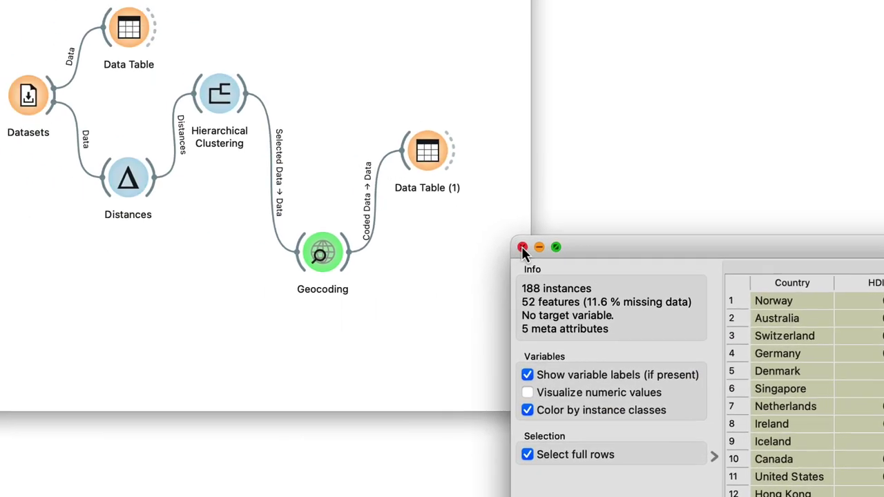
Connect a Choropleth Map widget to Geocoding's output
{"action": "left_click", "coordinate": [41, 38]}
{"action": "left_click_drag", "start_coordinate": [487, 324], "coordinate": [539, 392]}
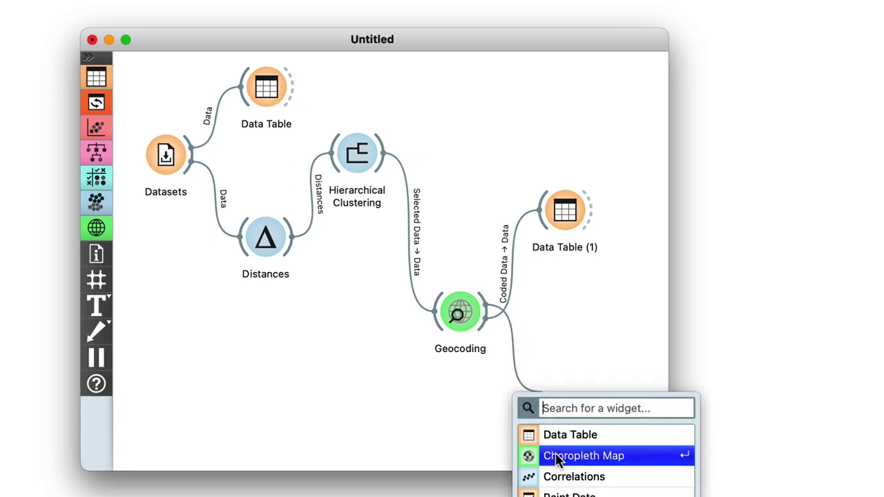
{"action": "left_click", "coordinate": [556, 457]}
{"action": "double_click", "coordinate": [566, 395]}
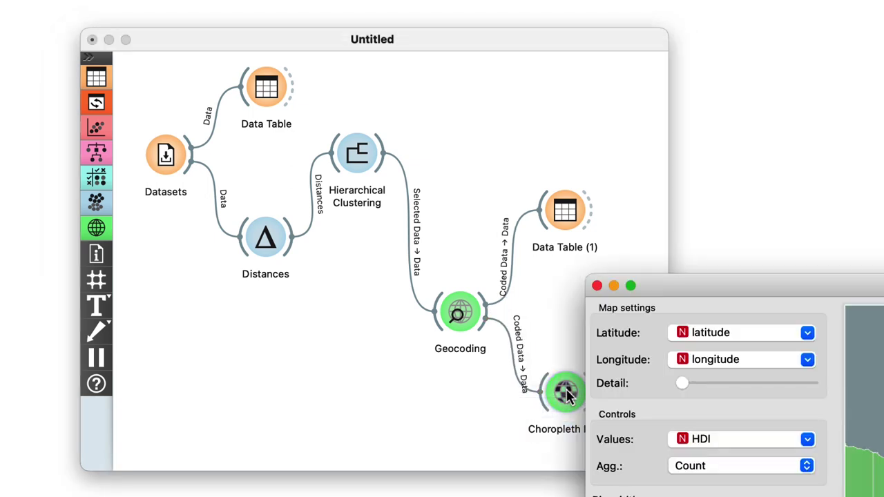
Set the map's Values to Cluster with Mode aggregation
{"action": "left_click", "coordinate": [709, 436]}
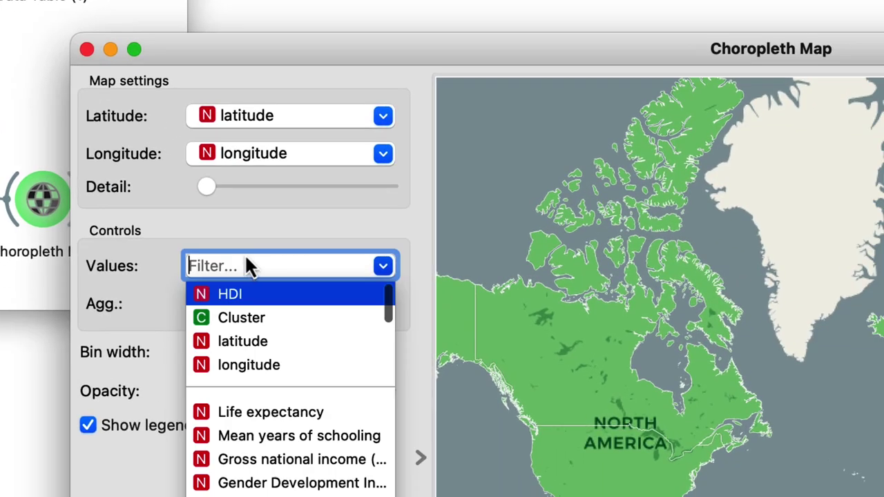
{"action": "left_click", "coordinate": [243, 318]}
{"action": "left_click", "coordinate": [238, 304]}
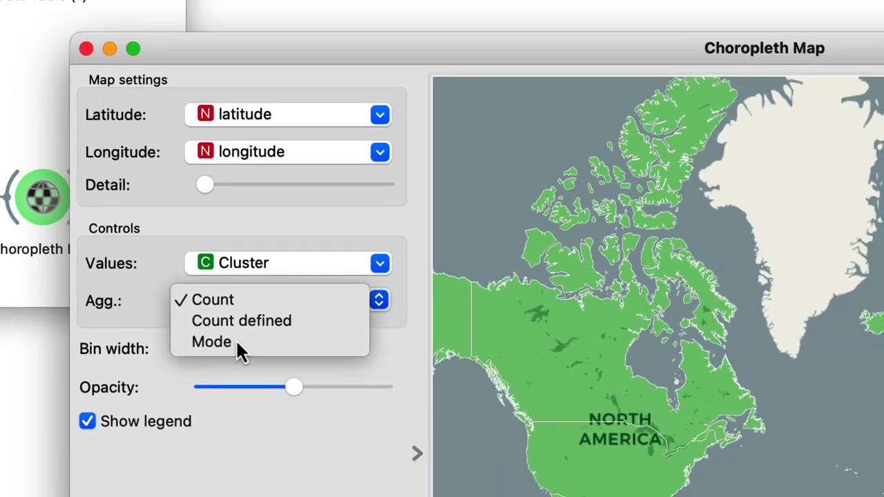
{"action": "left_click", "coordinate": [238, 347]}
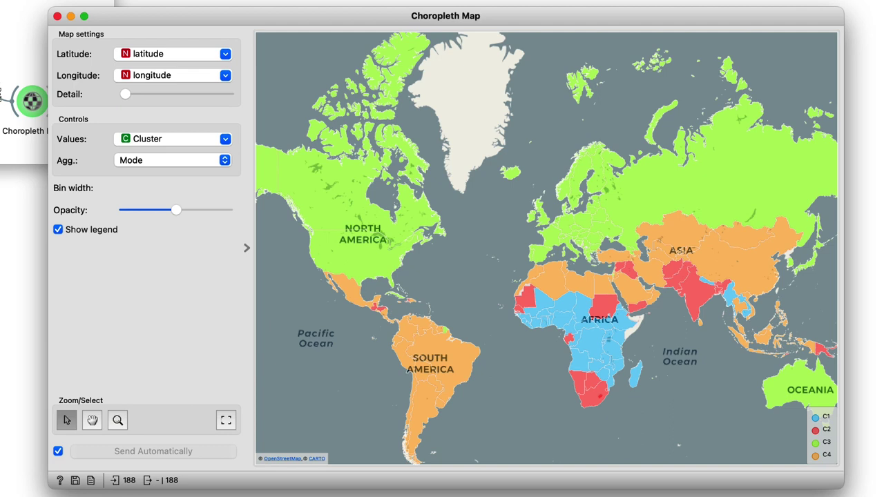